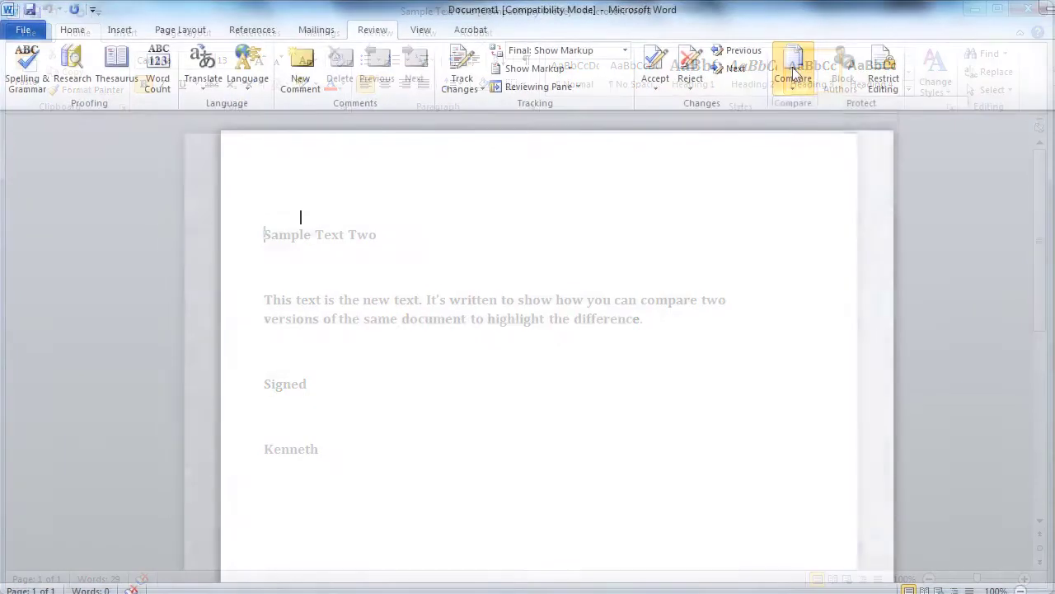
Step: Start a Word Compare Documents run and browse for the original document file
click(793, 72)
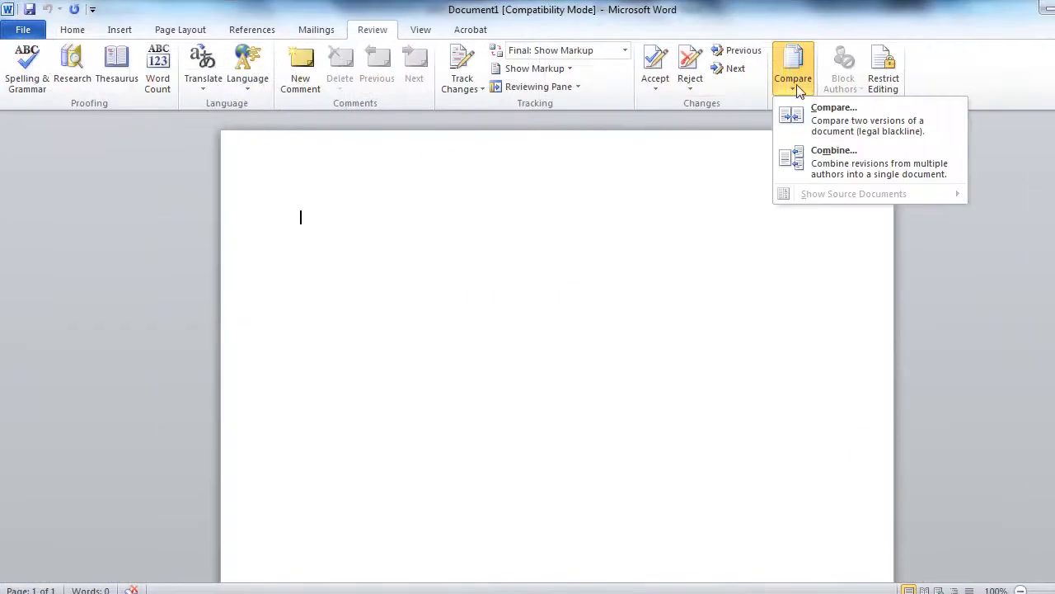
click(819, 120)
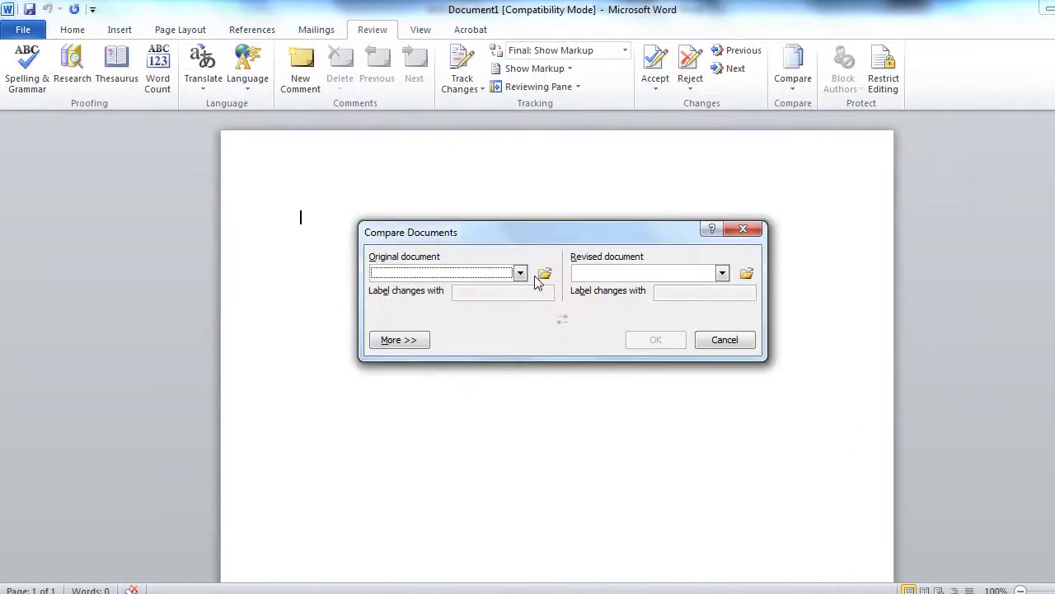
click(544, 276)
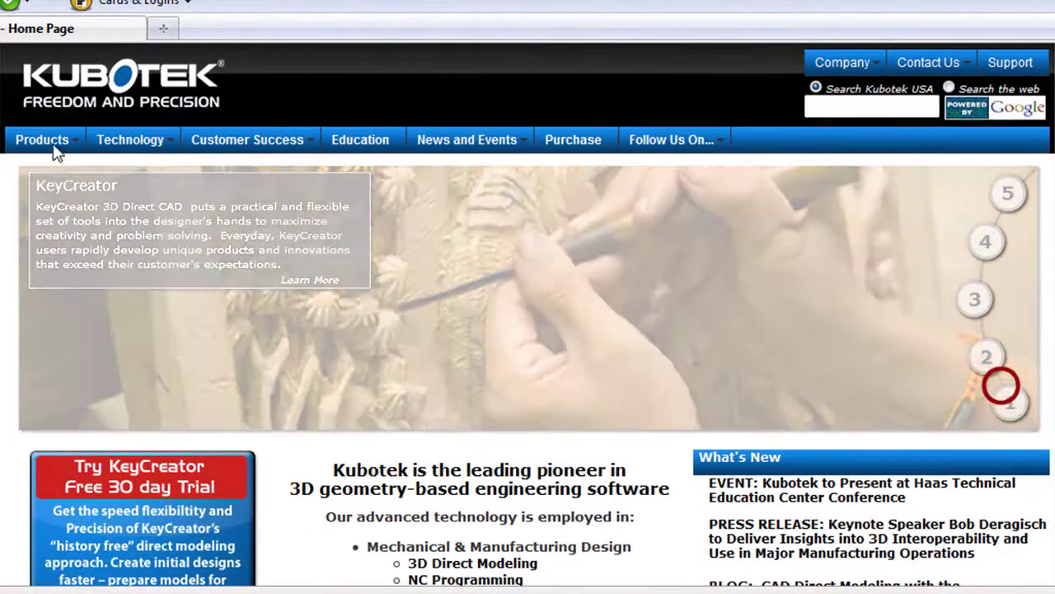
Step: Open the KeyCreator page under Products and scroll through its content
mouse_move(74, 141)
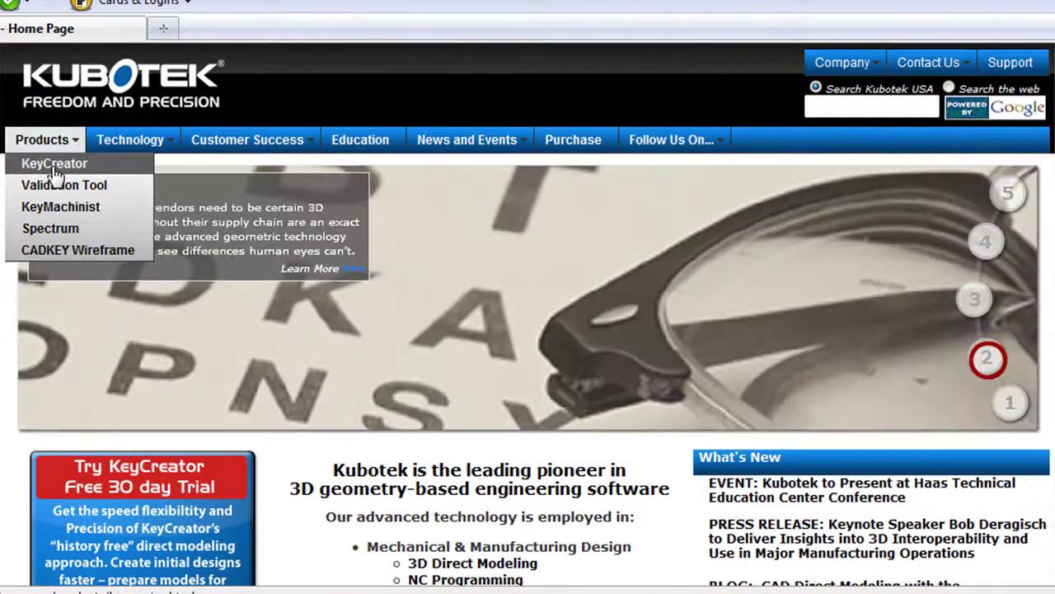
click(53, 168)
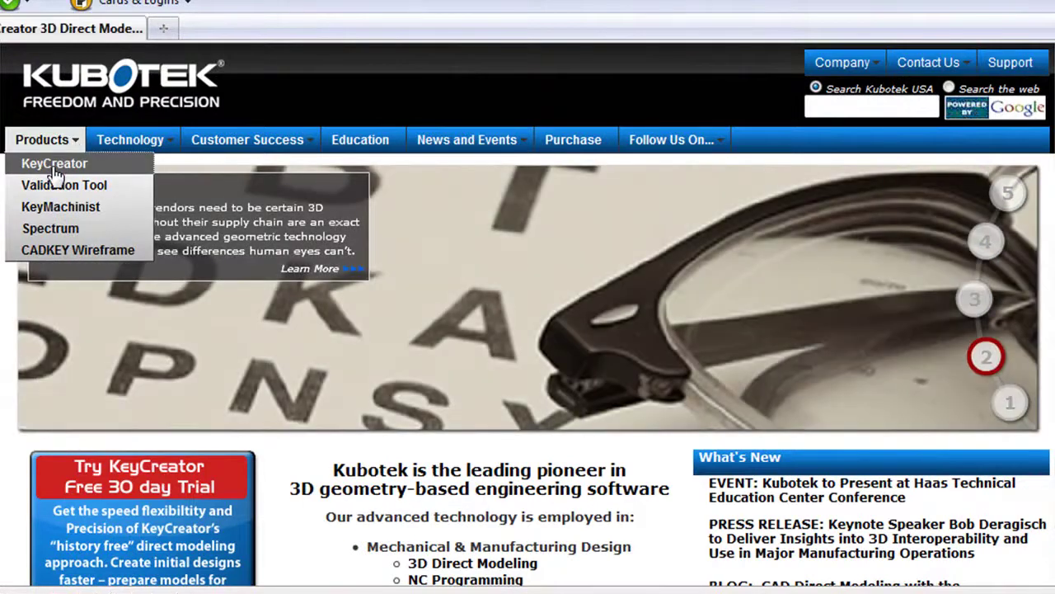
scroll(482, 386, down, 3)
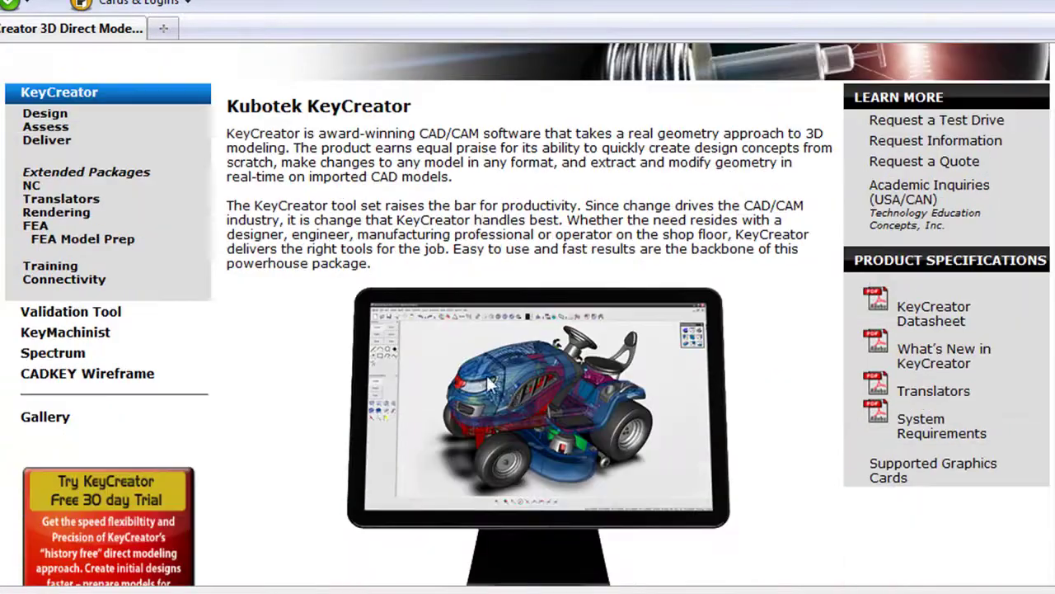
scroll(536, 420, down, 3)
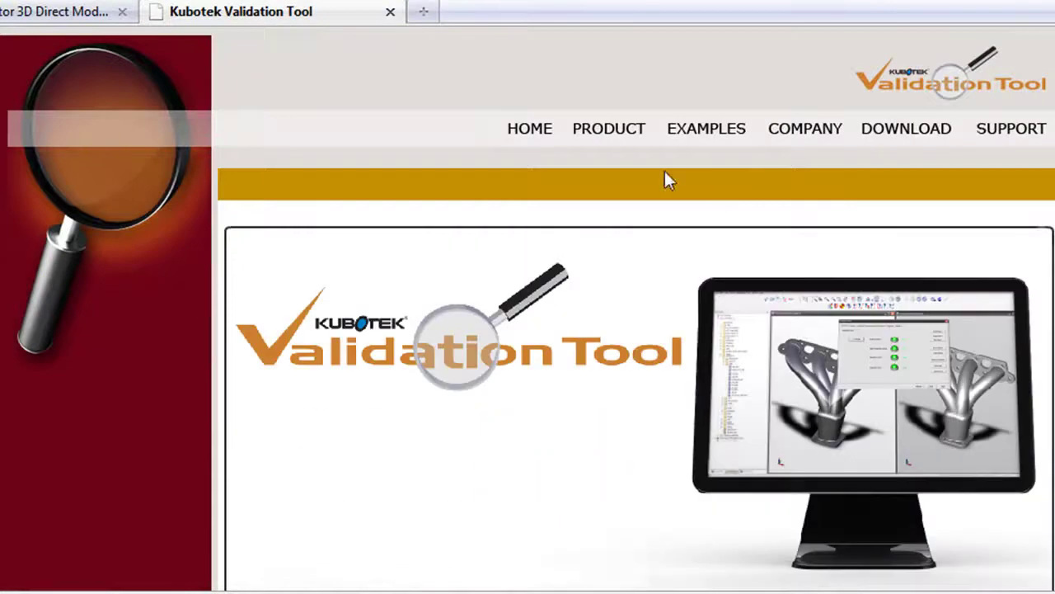
mouse_move(613, 126)
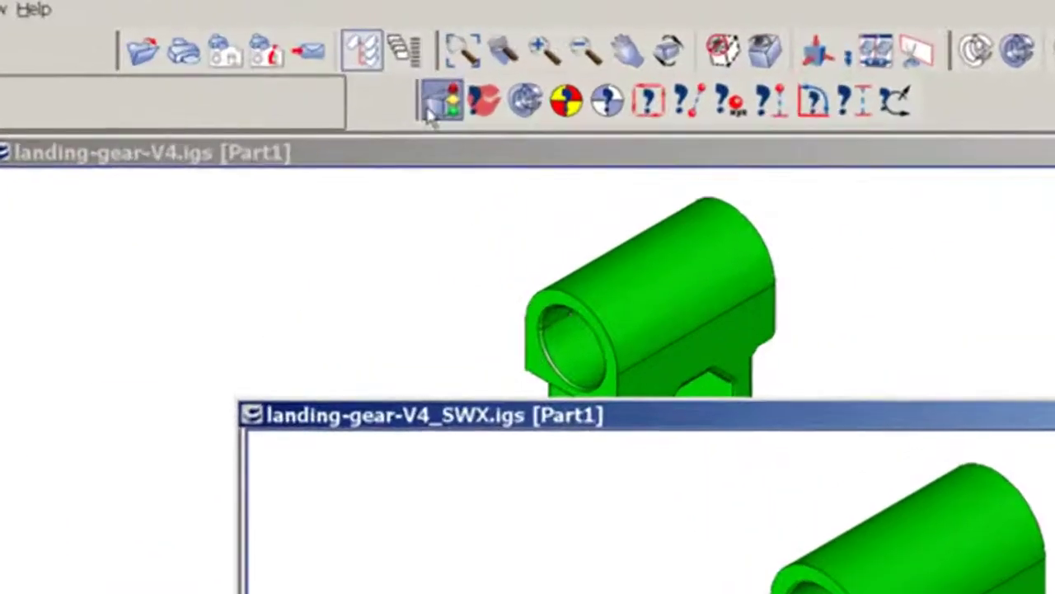
Step: Confirm the landing-gear-V4 file pair, turn off Annotation tolerance and turn on Faces
click(435, 70)
click(467, 204)
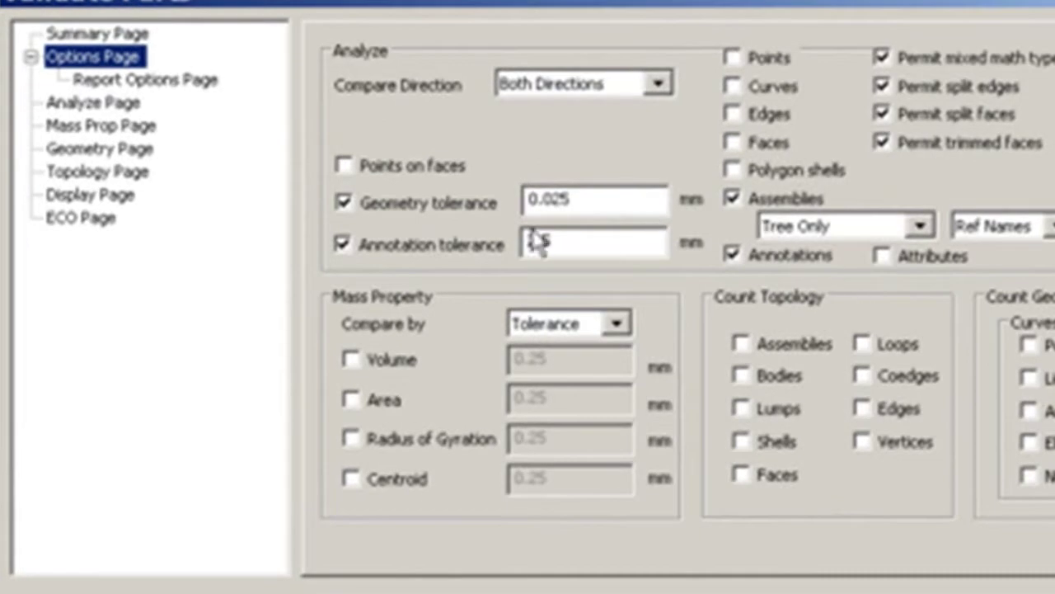
click(477, 240)
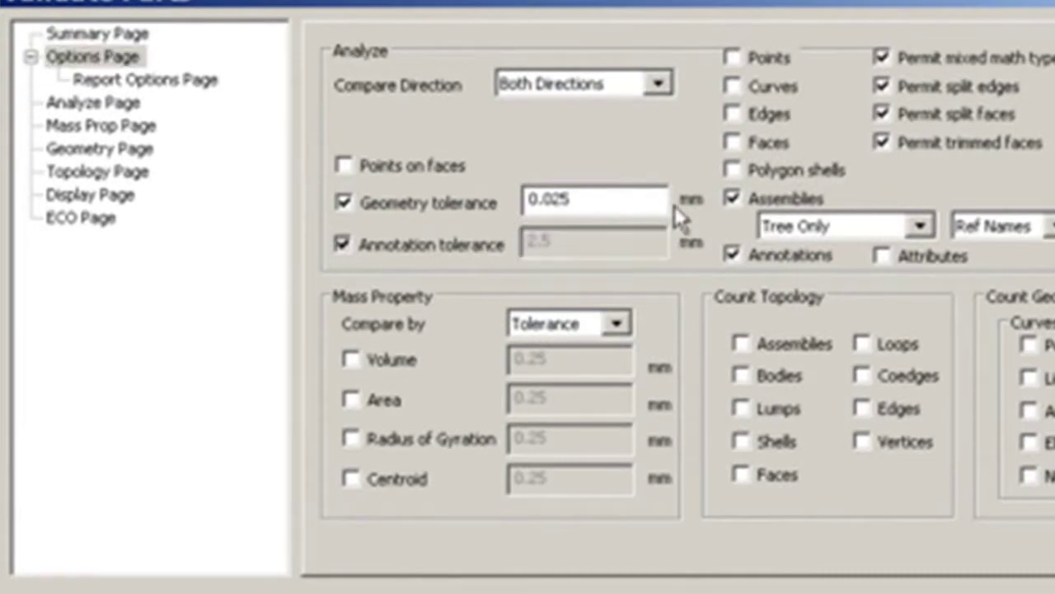
click(731, 142)
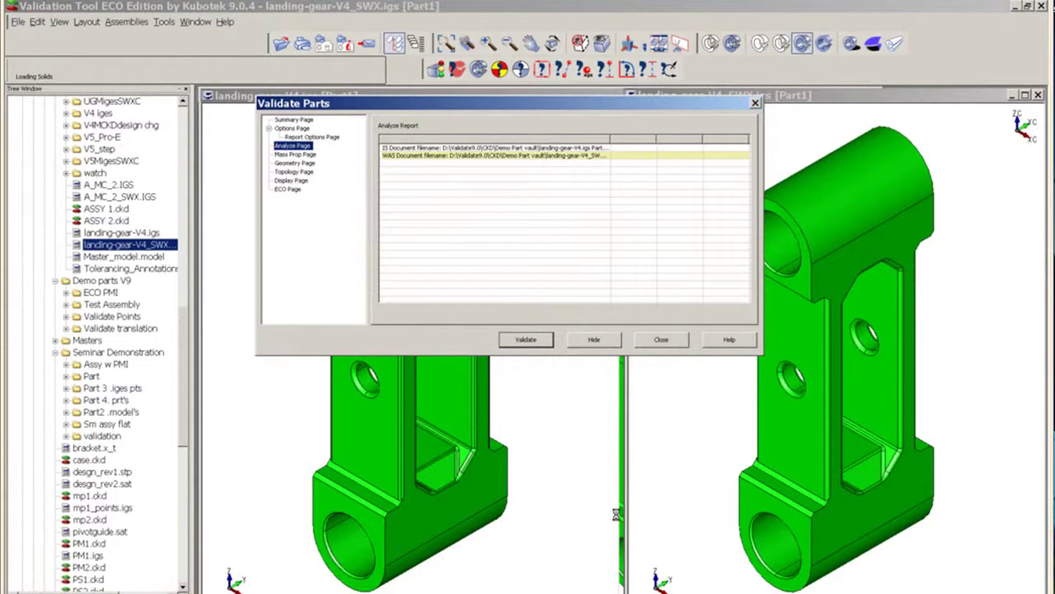
Step: Check the summary status, then highlight paired faces Ent 6, 12, 54 and 72
click(293, 119)
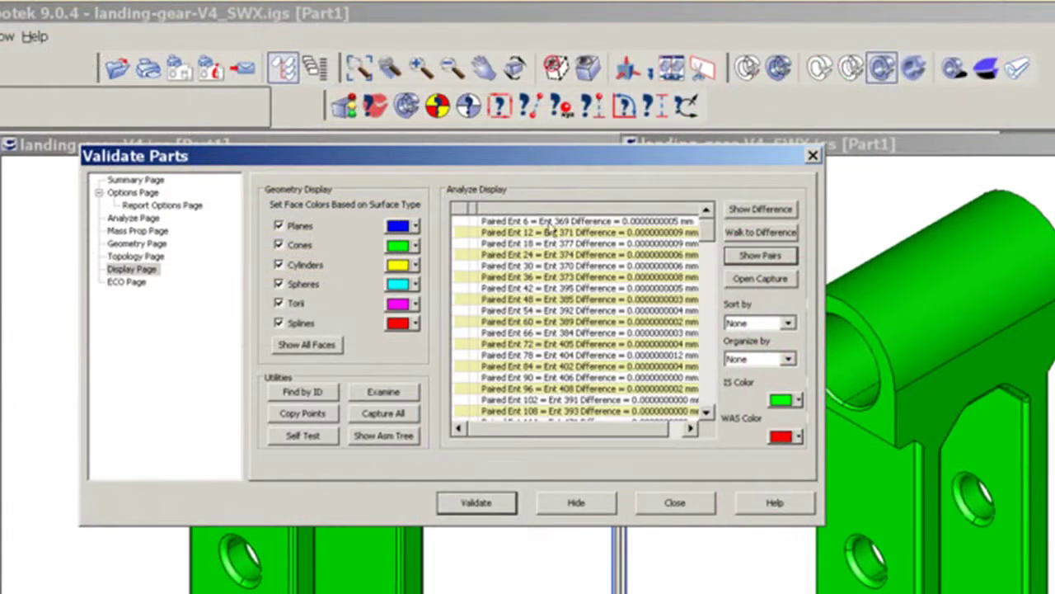
click(548, 223)
click(546, 233)
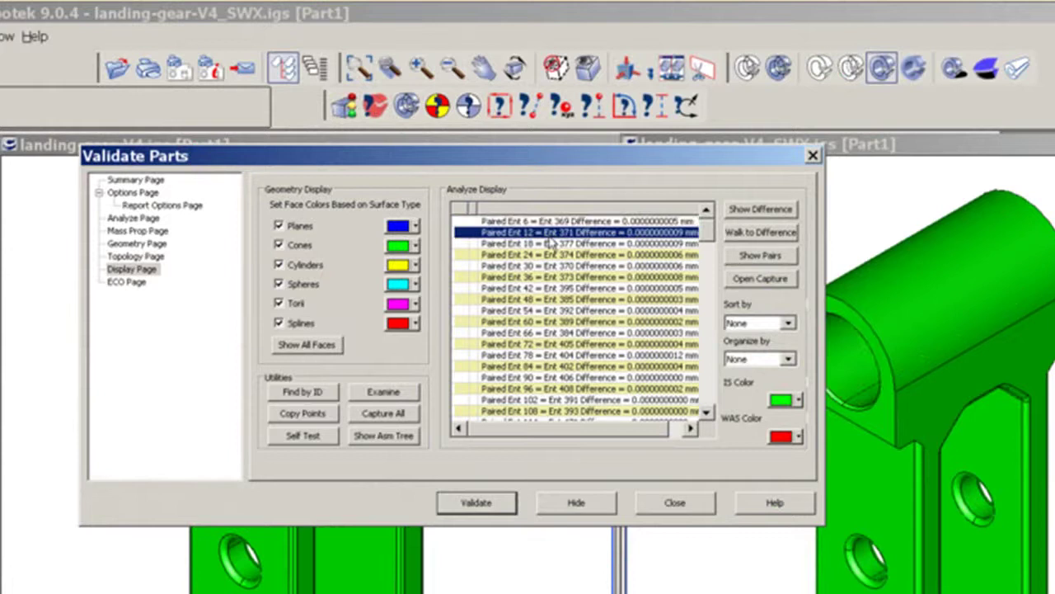
click(536, 311)
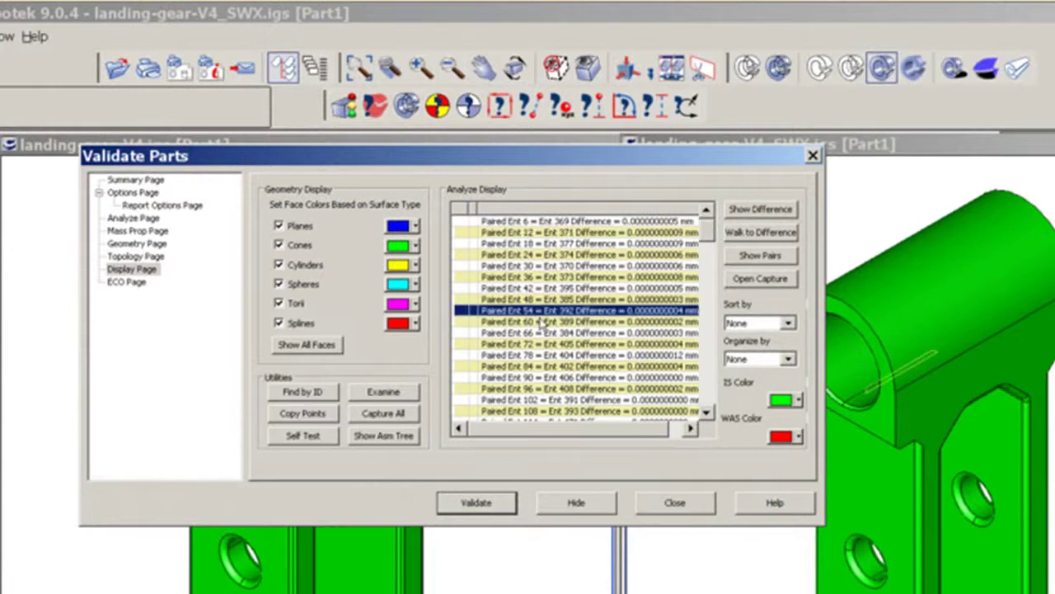
click(568, 345)
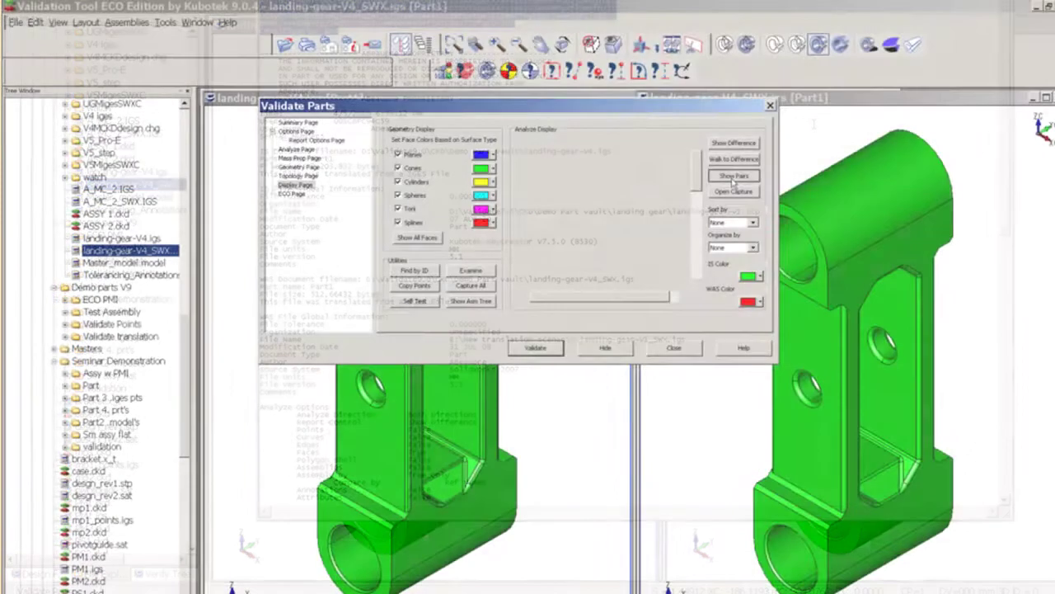
Step: Reopen the paired entity list and highlight Ent 6, Ent 54/392 and Ent 72/405
click(732, 176)
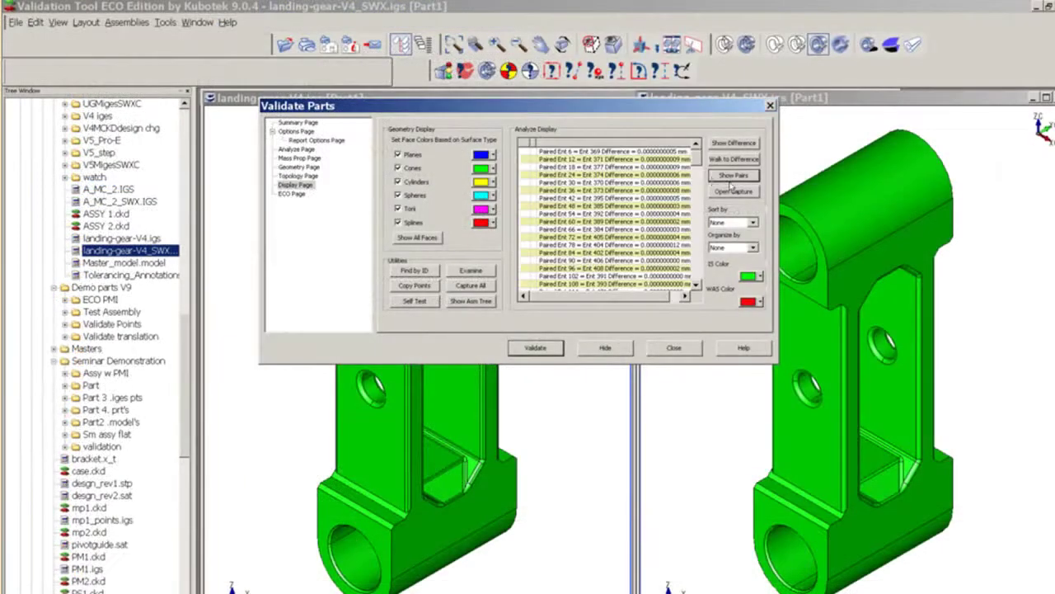
click(587, 153)
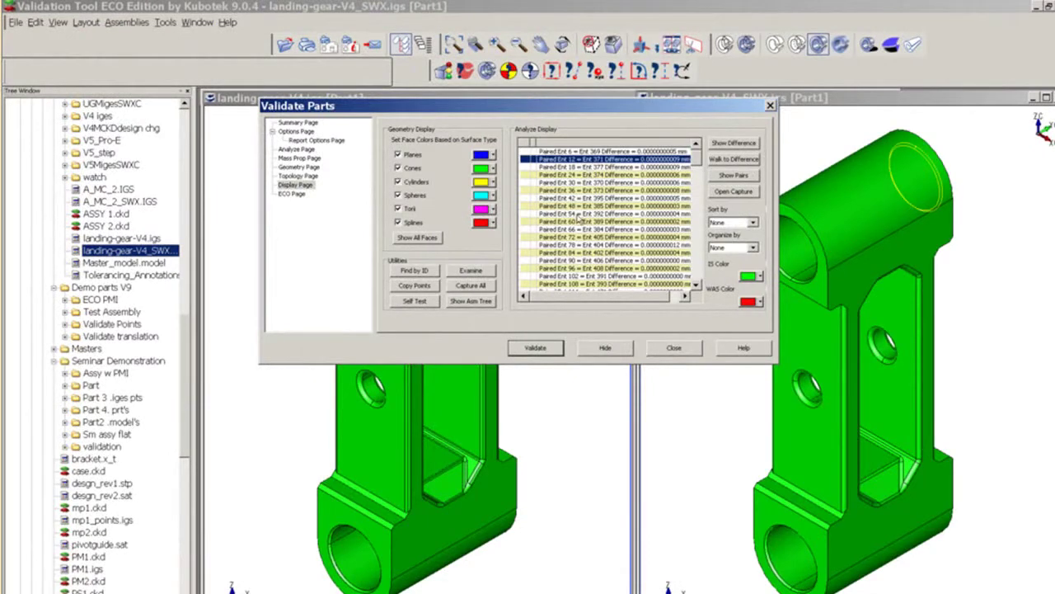
click(579, 215)
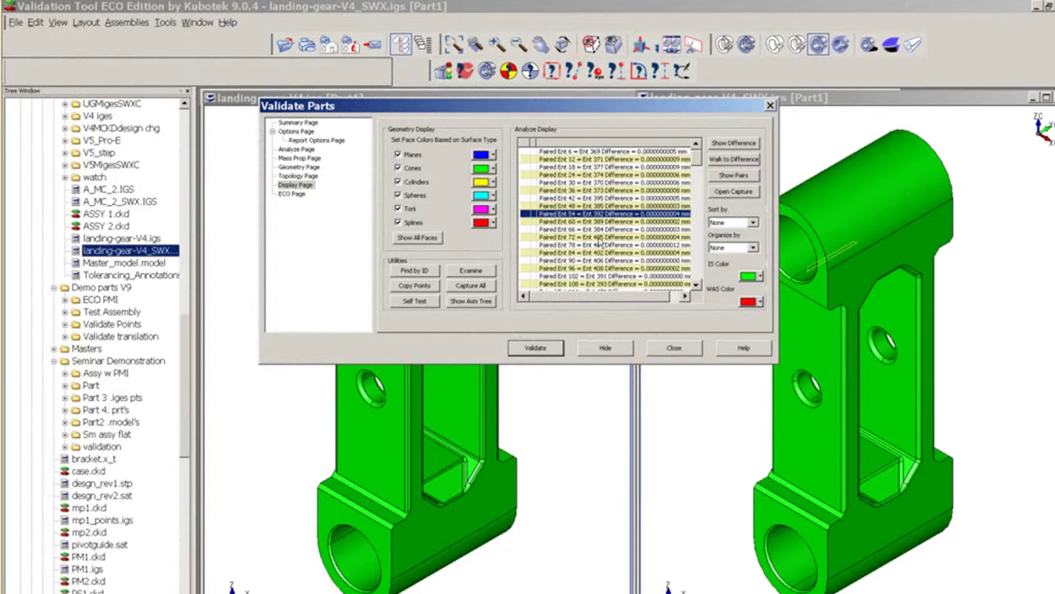
click(604, 238)
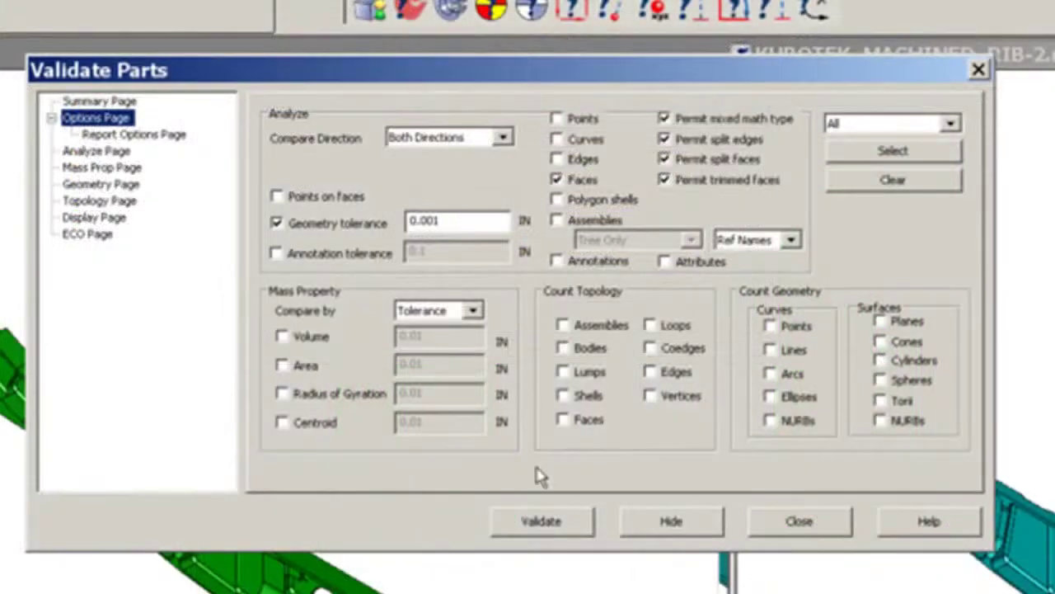
Step: Set the Report File Type to PPT on the Report Options Page
click(176, 137)
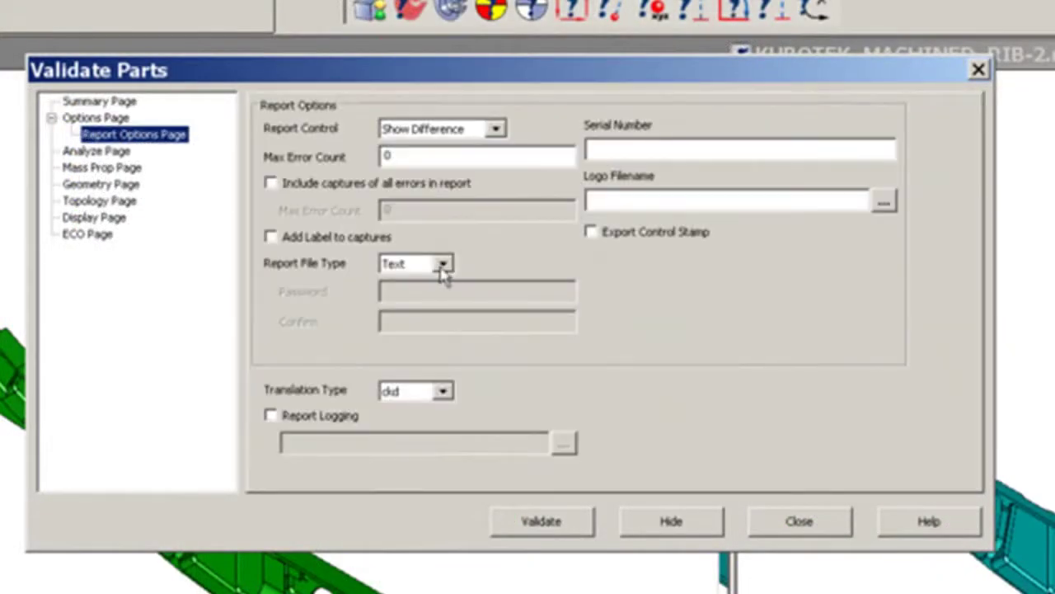
click(439, 265)
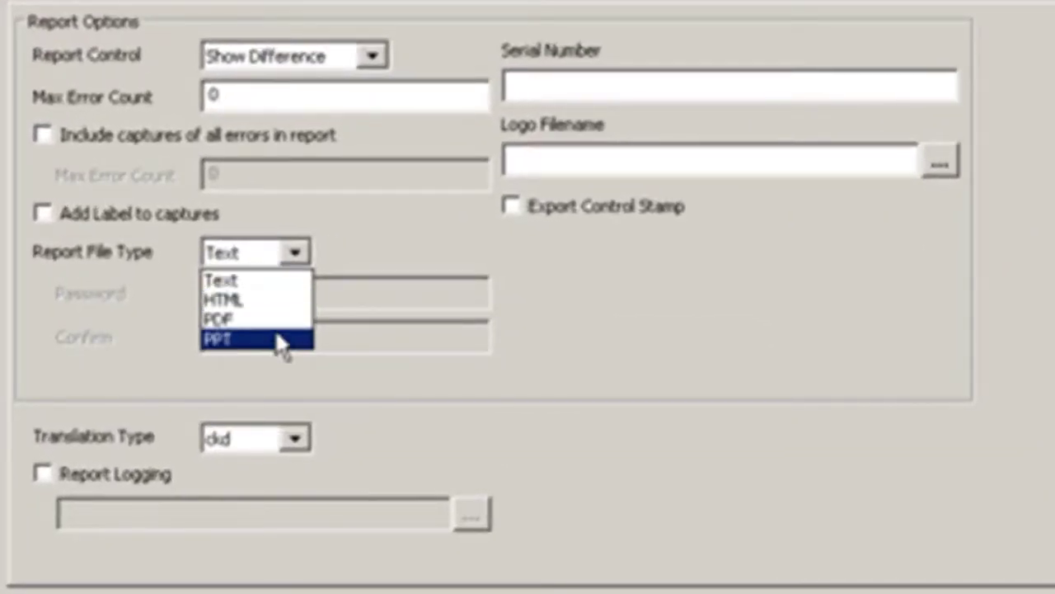
click(280, 341)
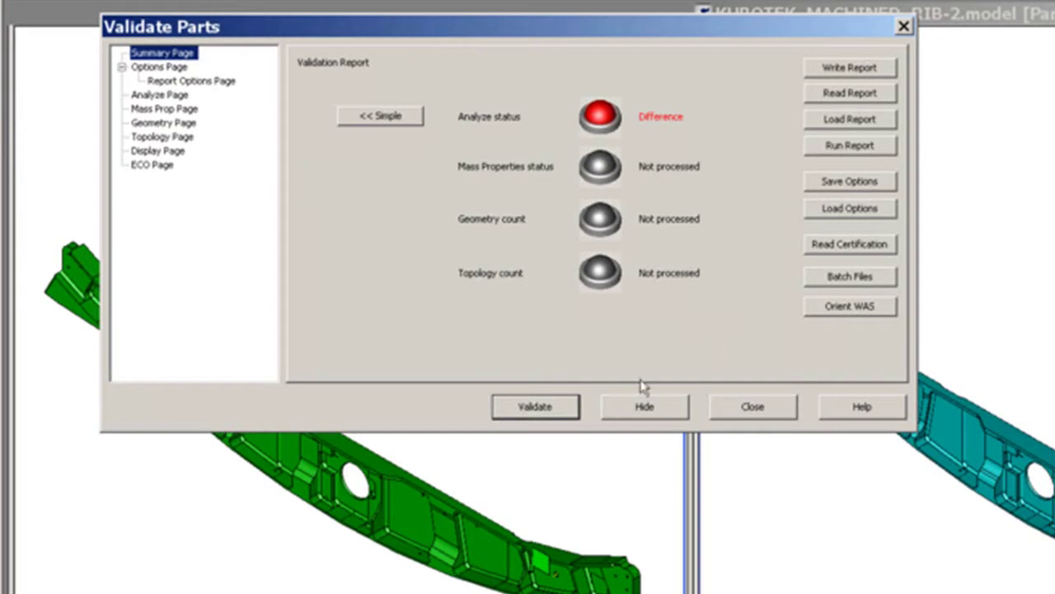
Step: In ECO settings, organize unmatched faces by Group and zoom both views with Show Difference
click(162, 169)
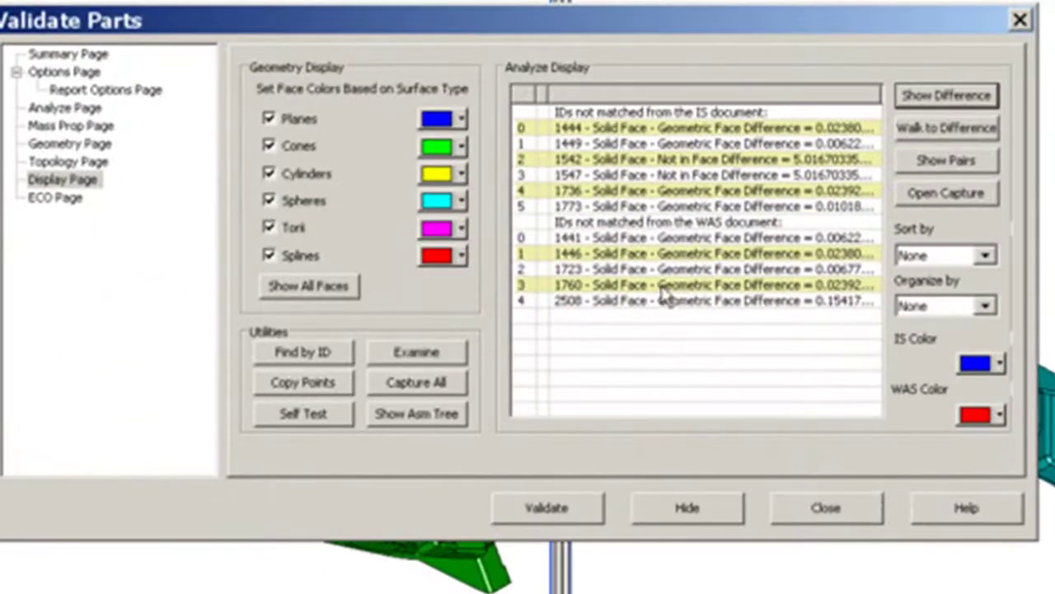
click(985, 306)
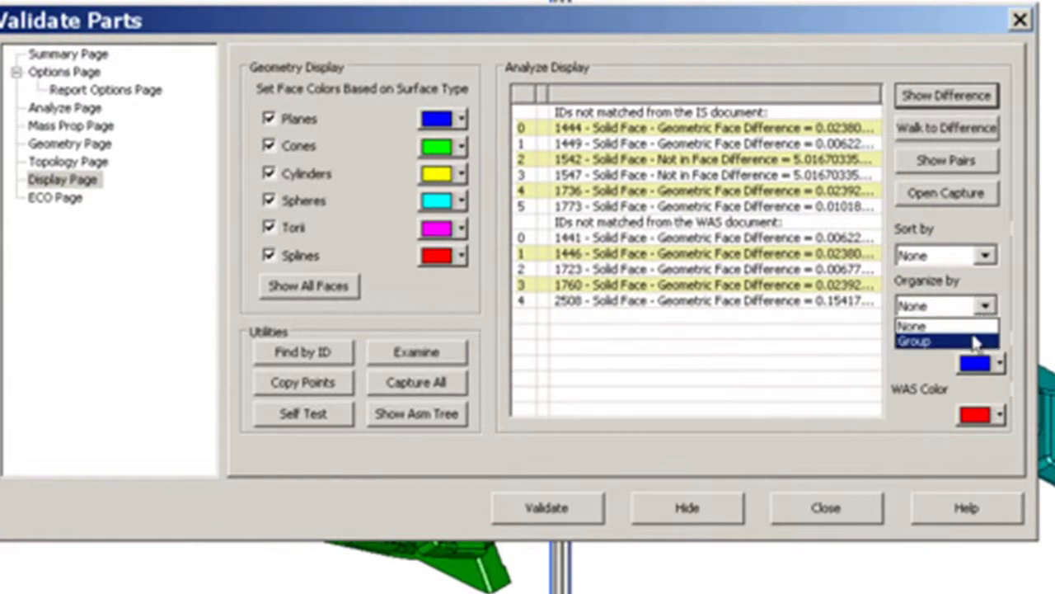
click(976, 341)
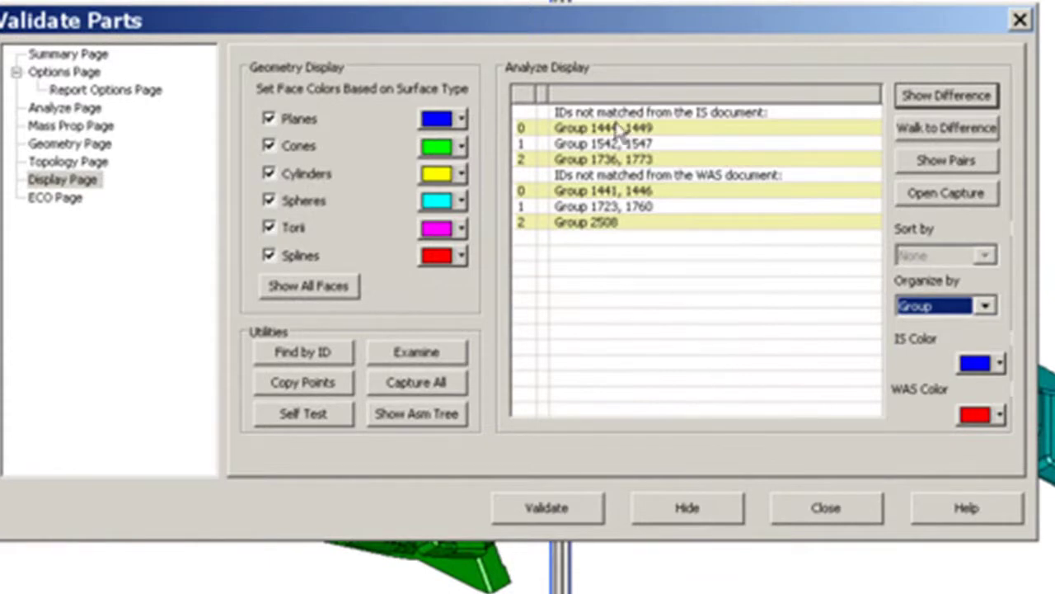
click(939, 95)
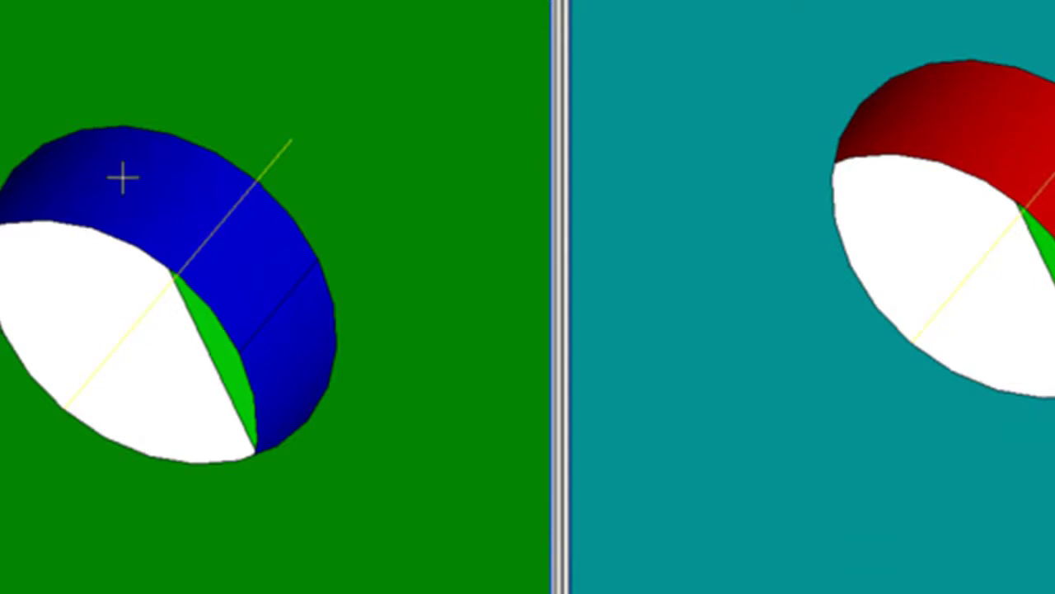
mouse_move(122, 176)
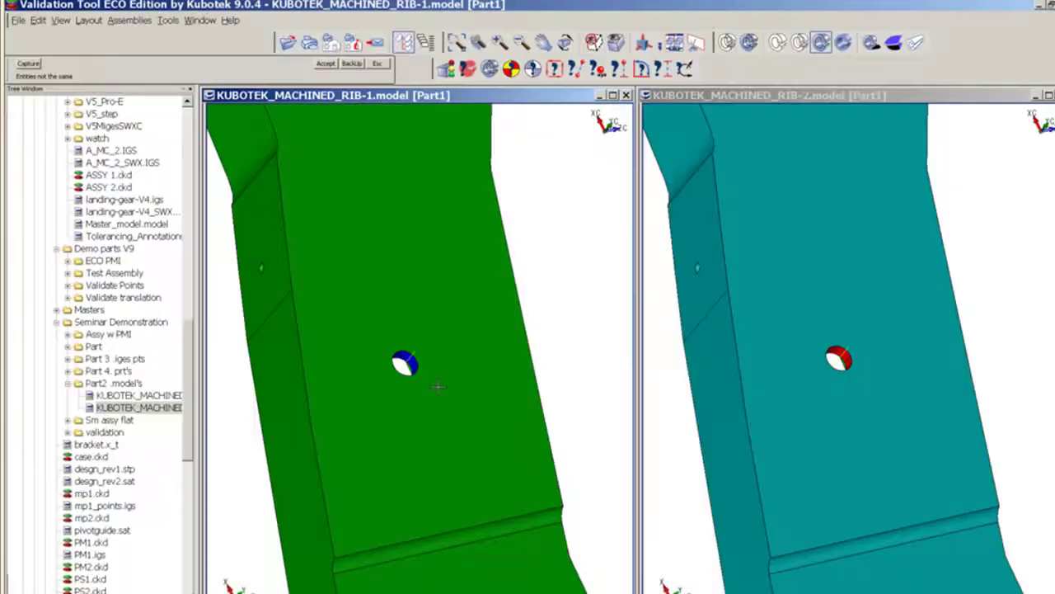
Step: Review the PowerPoint ECO slide showing the IS and WAS hole captures
mouse_move(404, 363)
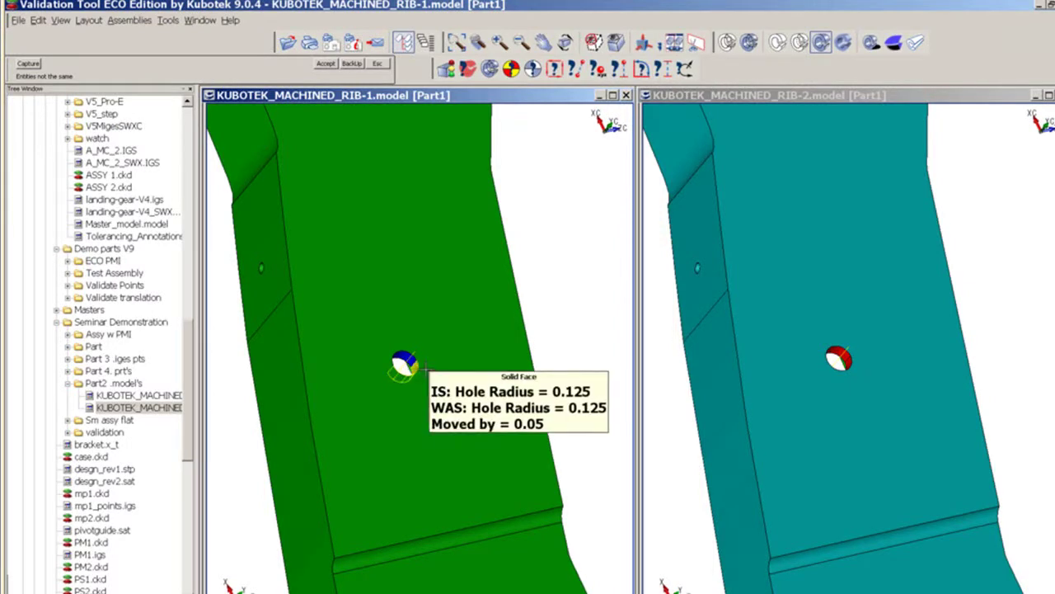
Step: Capture the moved hole and insert it into ECO slide 1
click(426, 370)
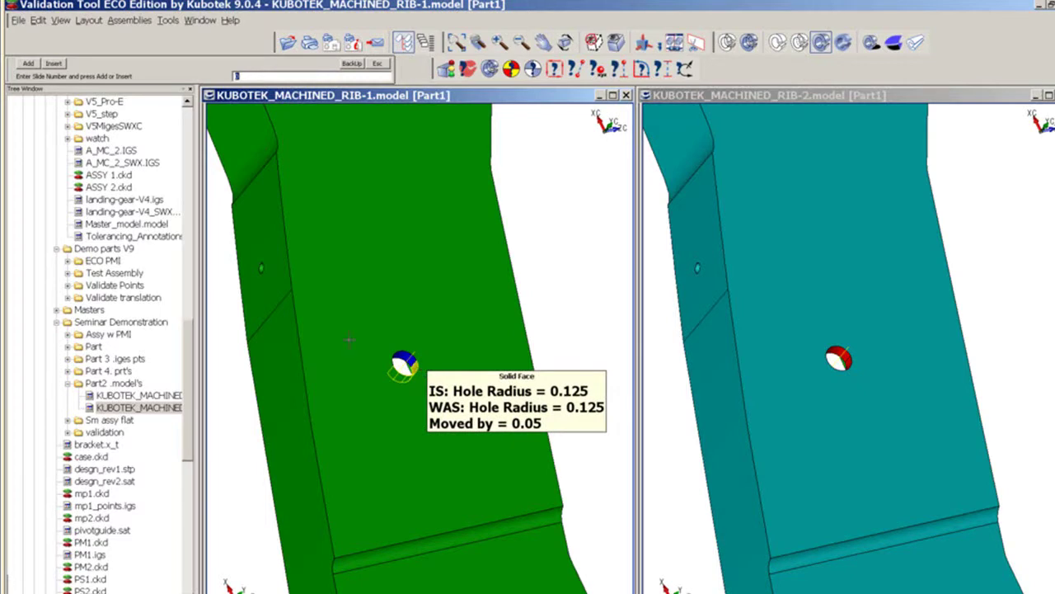
text(1)
click(55, 64)
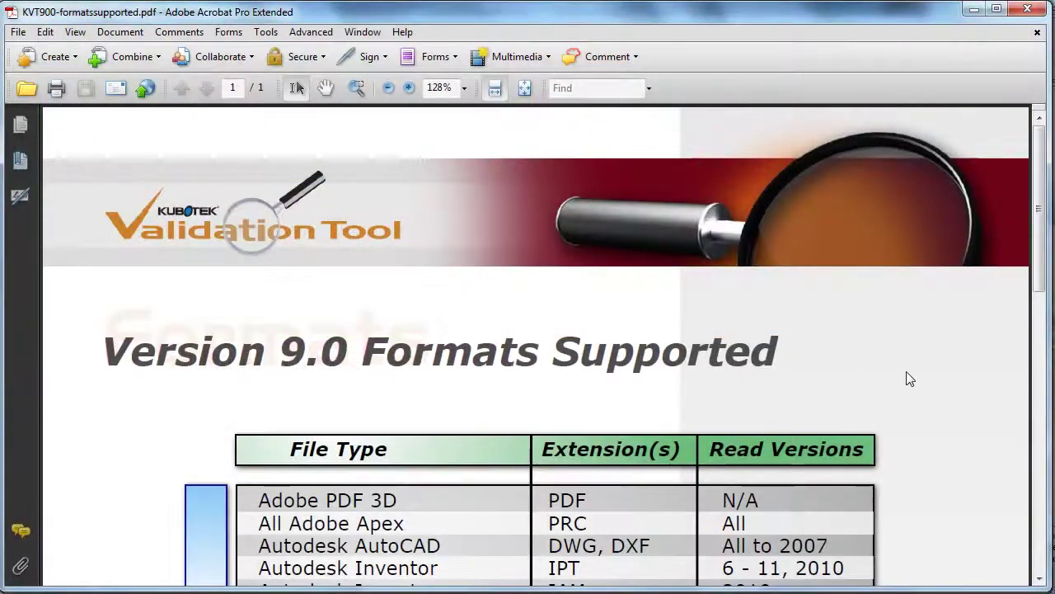
Step: Scroll the formats table down to its final Universal3D row
scroll(907, 375, down, 2)
scroll(910, 374, down, 4)
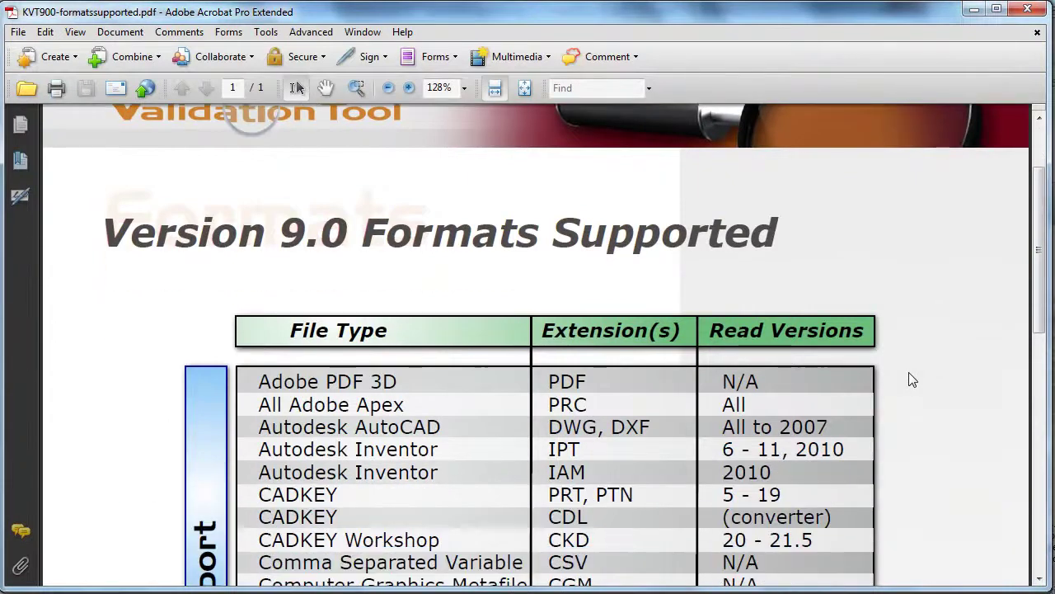
scroll(912, 379, down, 2)
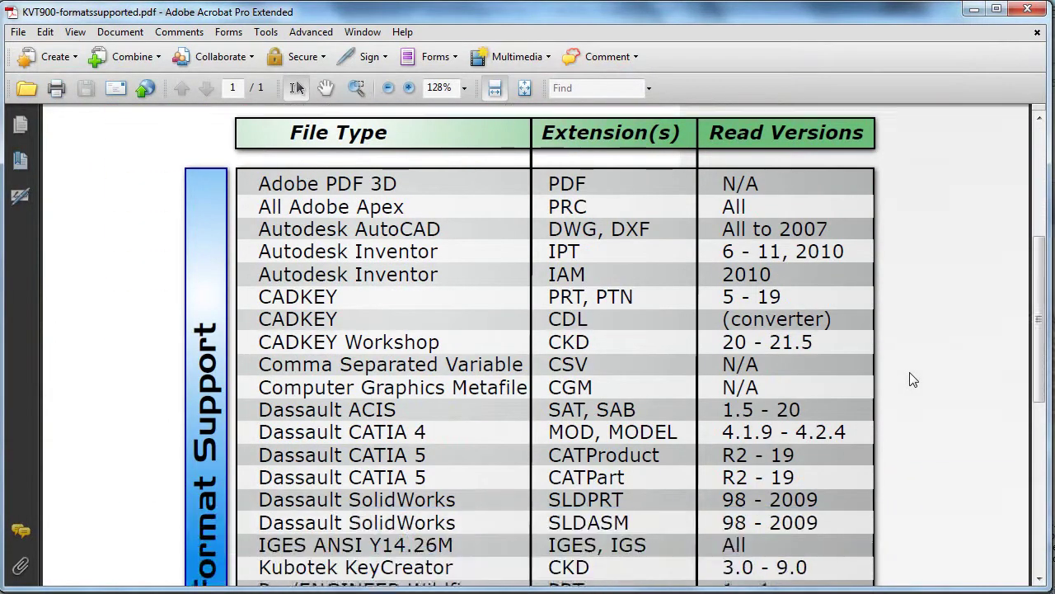
scroll(913, 379, down, 3)
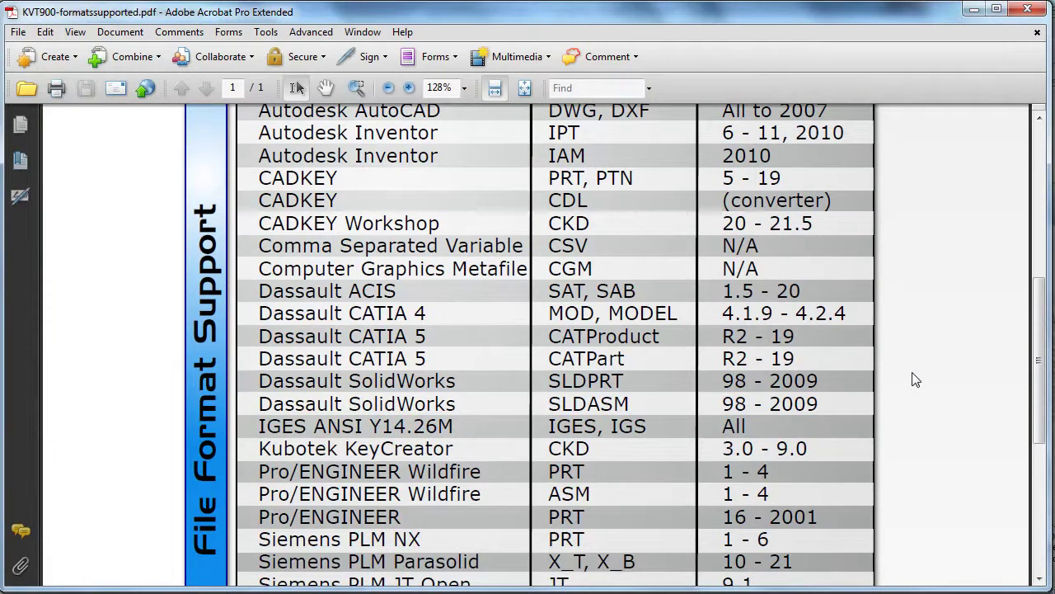
scroll(916, 379, down, 3)
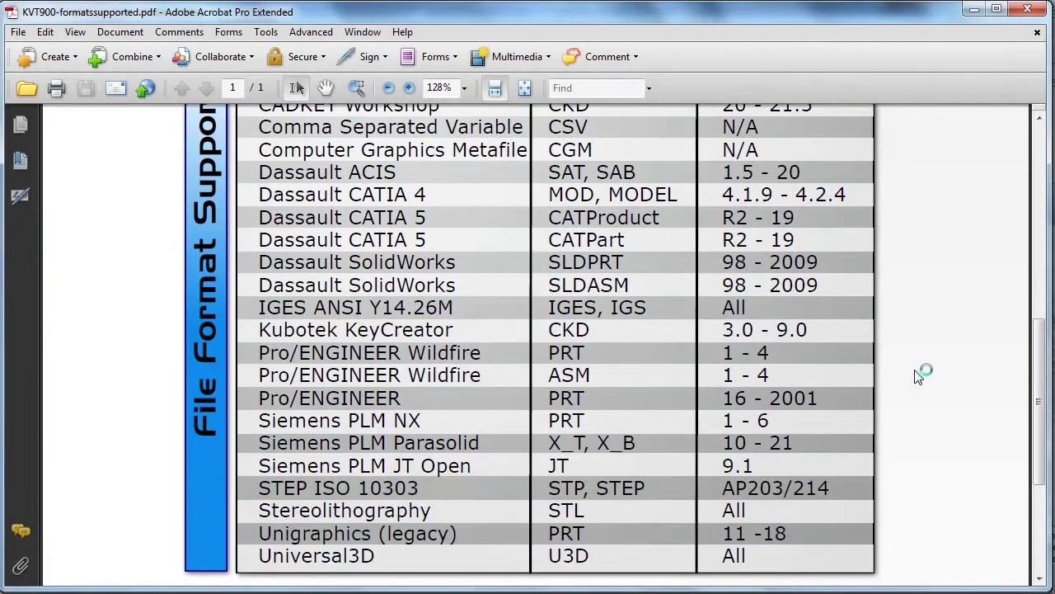